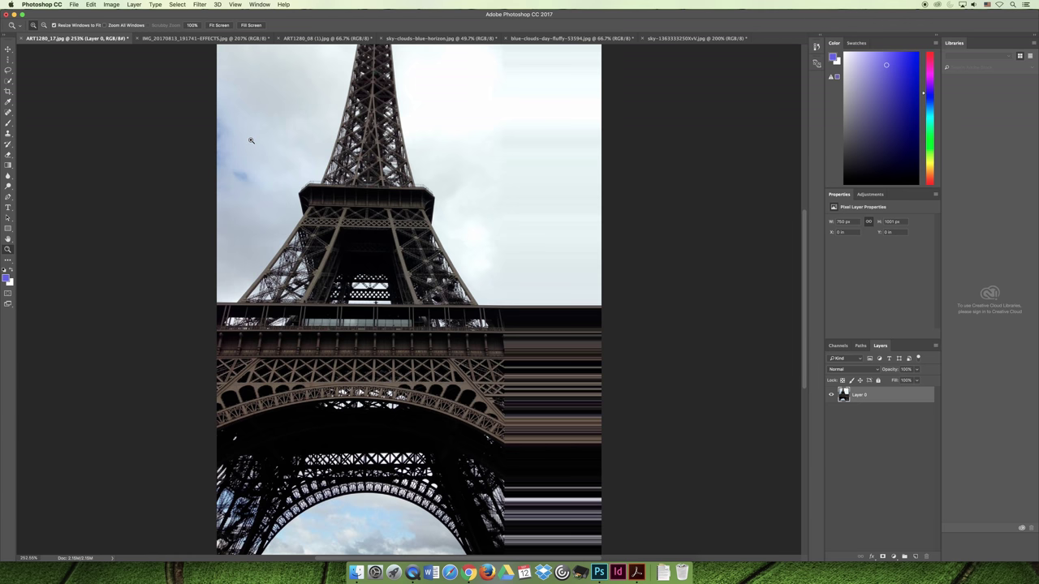
- Revert the Eiffel Tower photo to its saved state, removing the stretched streaks on the right
click(90, 5)
mouse_move(73, 5)
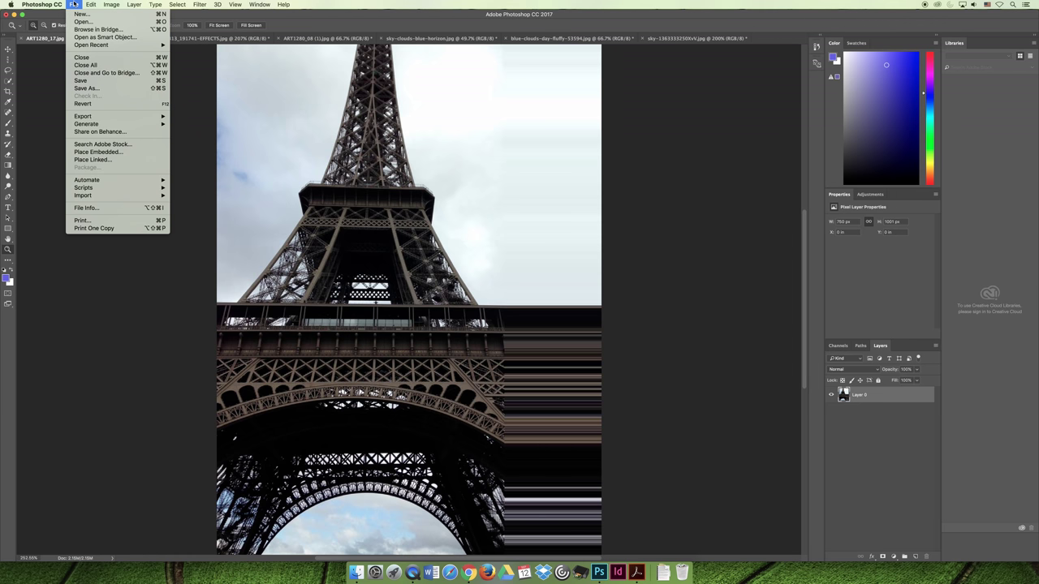
click(83, 104)
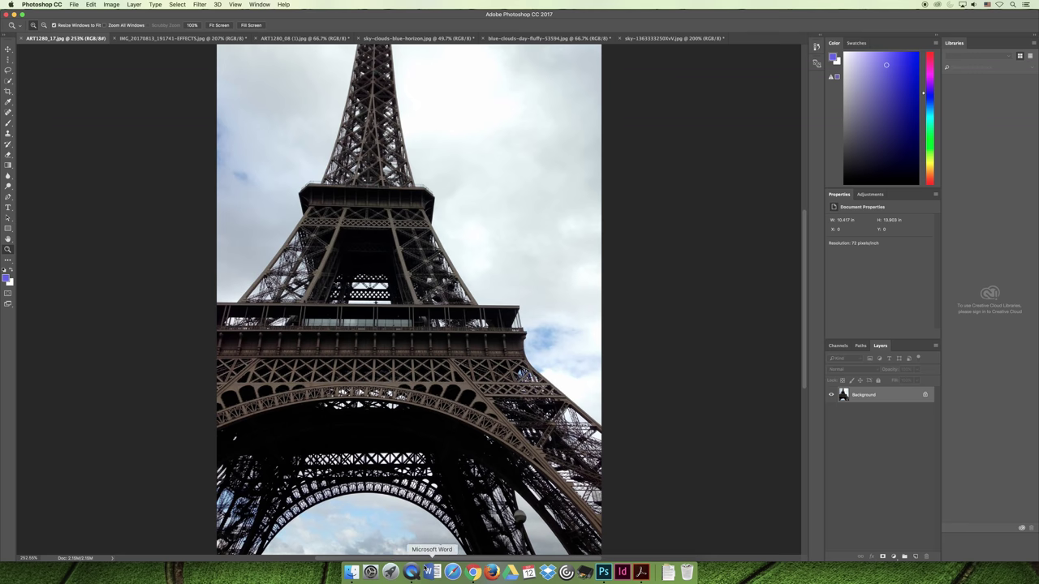
click(469, 571)
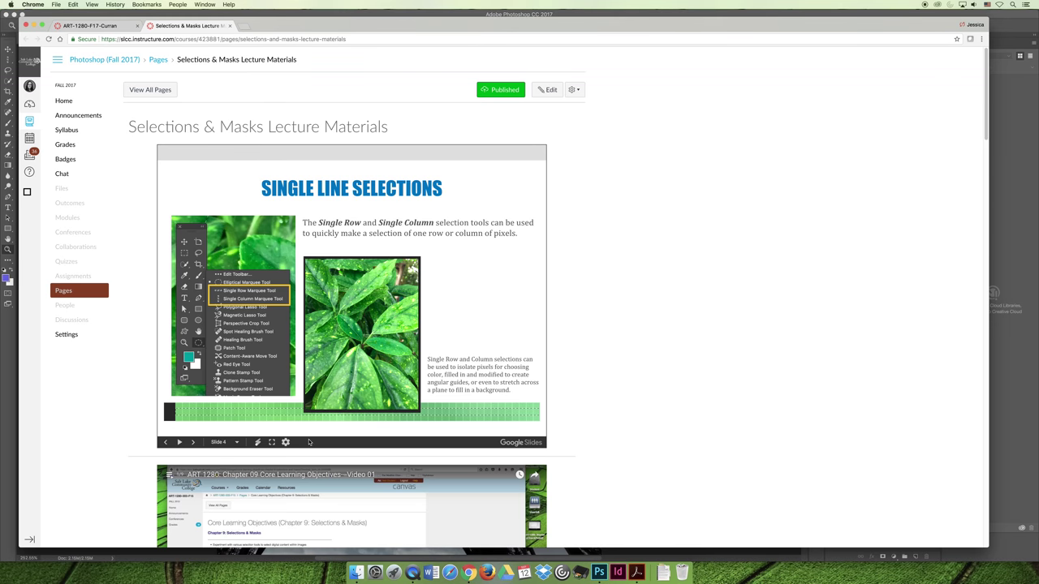
click(272, 442)
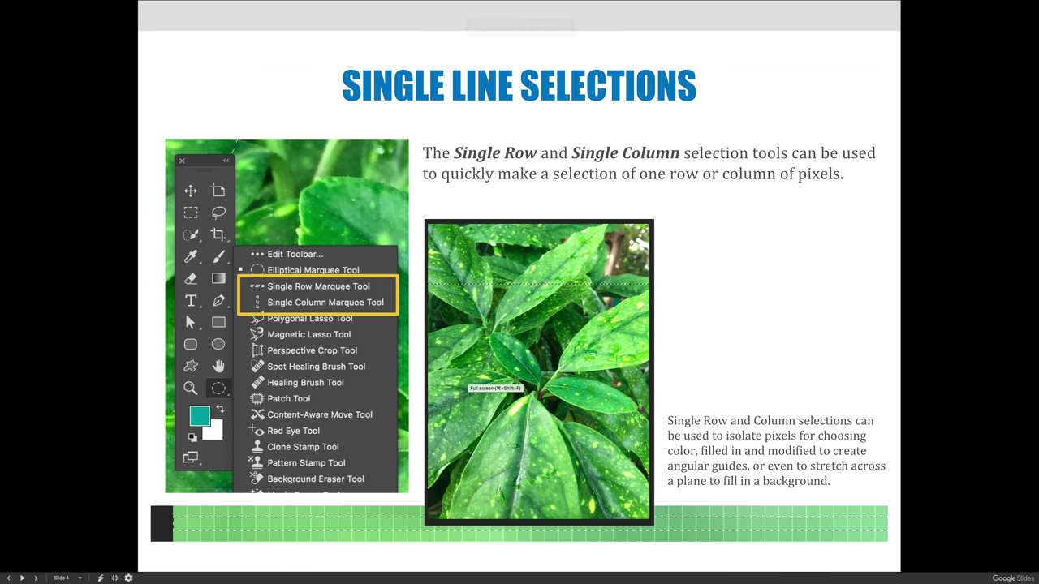
key(Right)
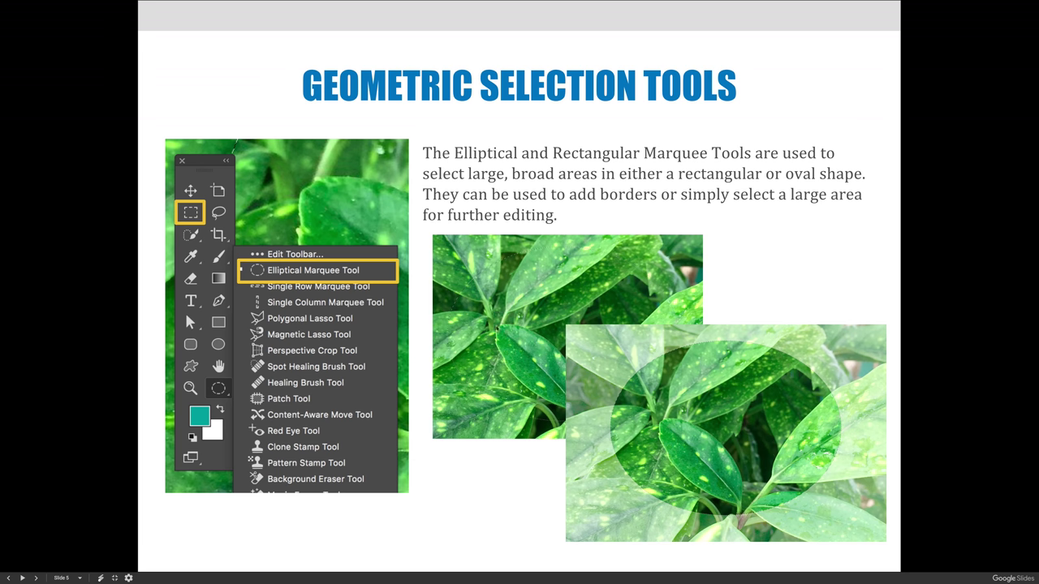
key(Escape)
click(599, 573)
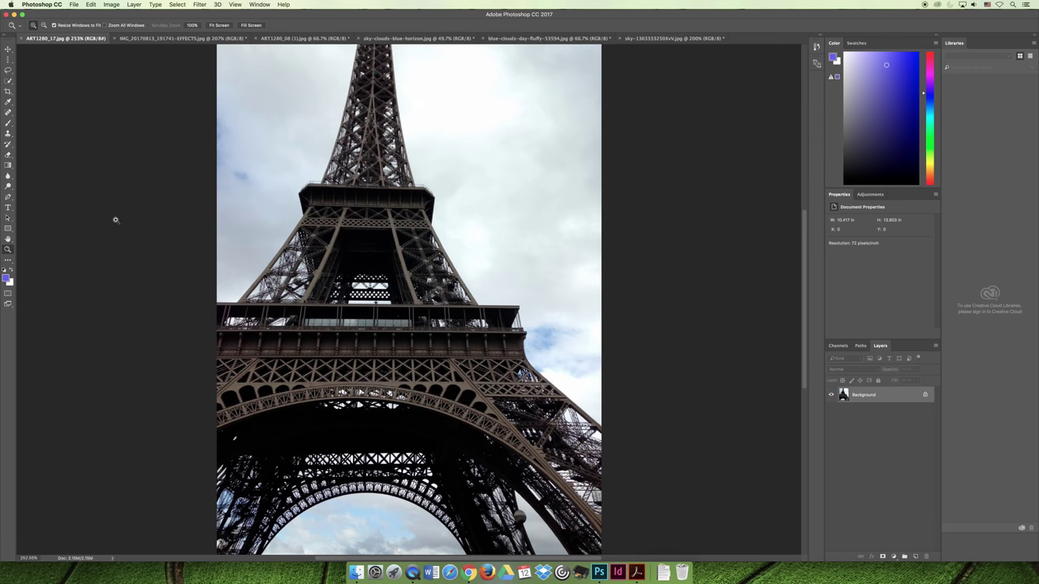
- Switch from the Rectangular to the Elliptical Marquee Tool using the marquee flyout
click(8, 59)
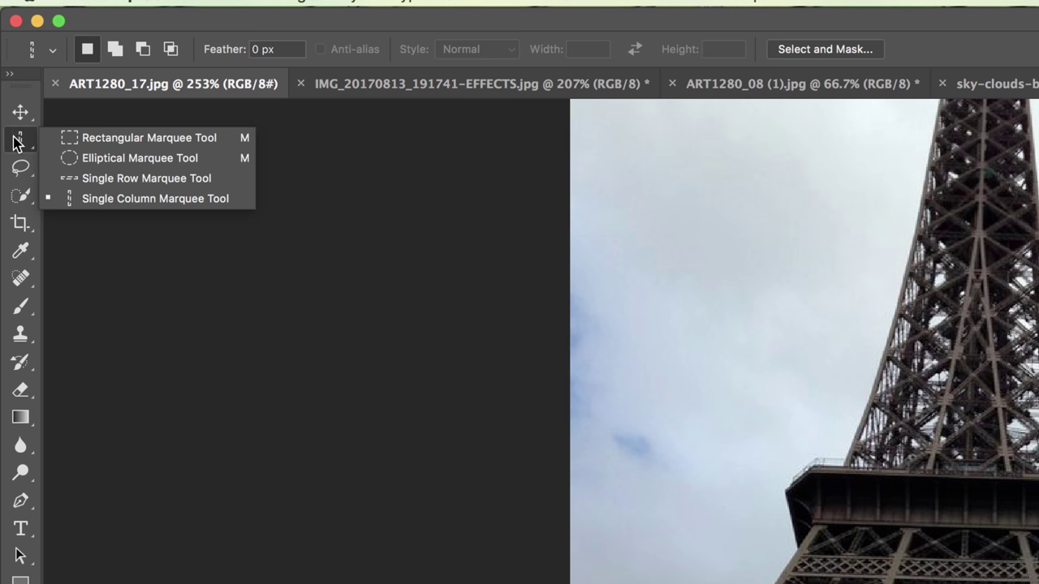
click(9, 56)
click(20, 143)
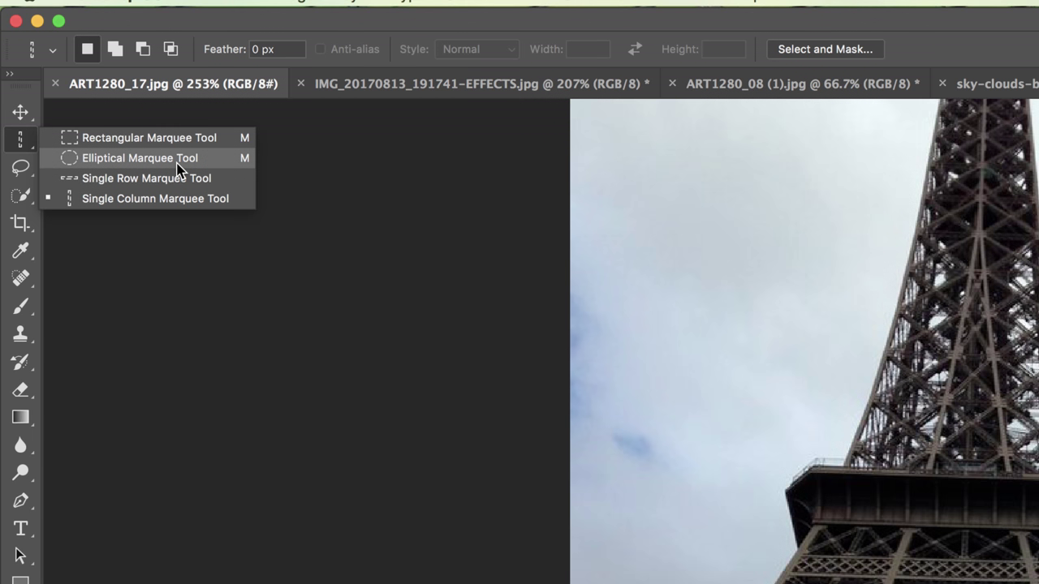
click(177, 162)
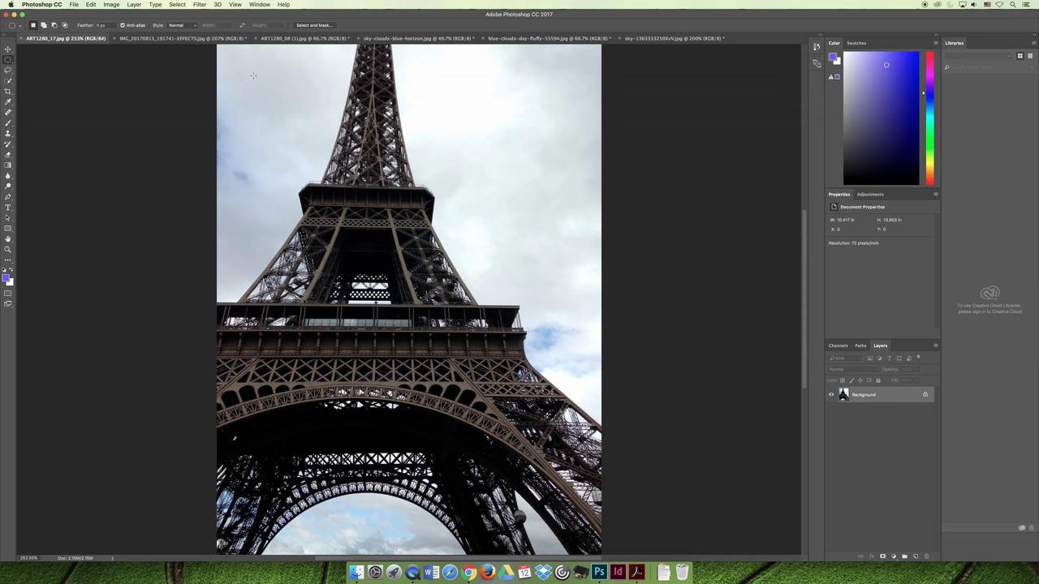
- Draw a tall centred oval selection around the tower, redrawing until it fits, then zoom out
drag(251, 71, 590, 538)
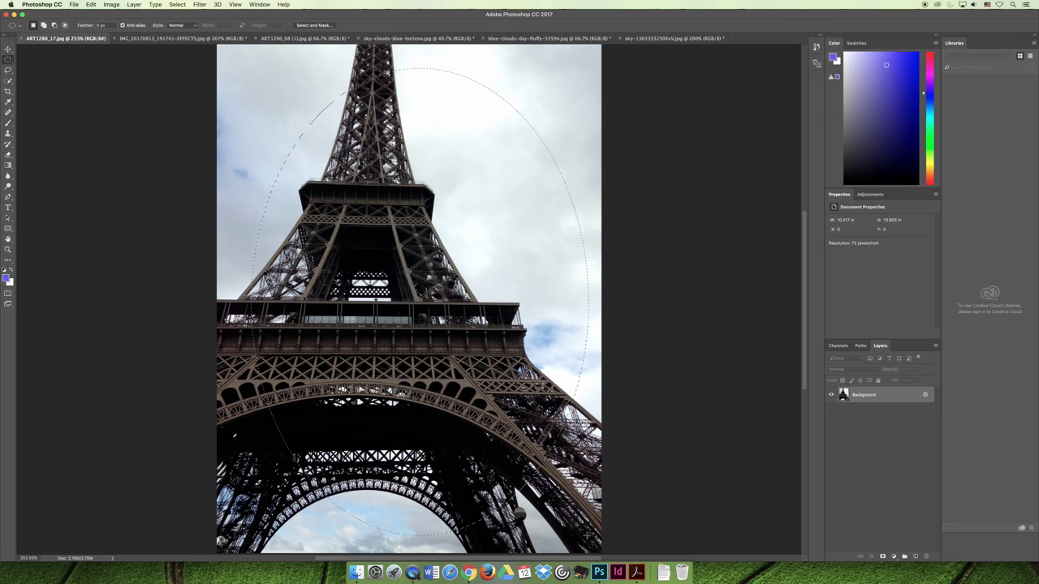
click(627, 479)
scroll(617, 77, up, 3)
drag(599, 111, 216, 475)
scroll(602, 422, up, 5)
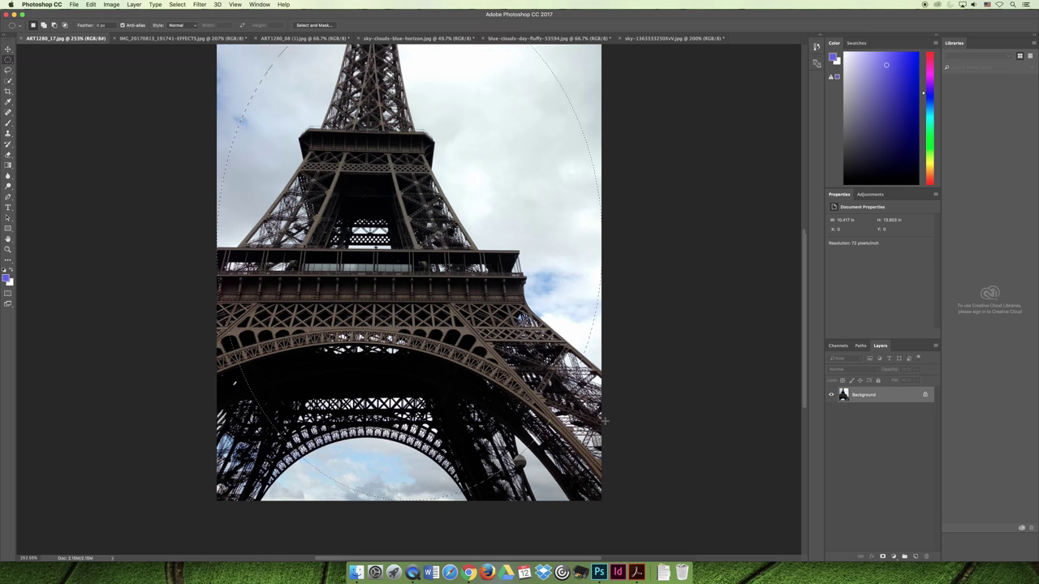
click(654, 369)
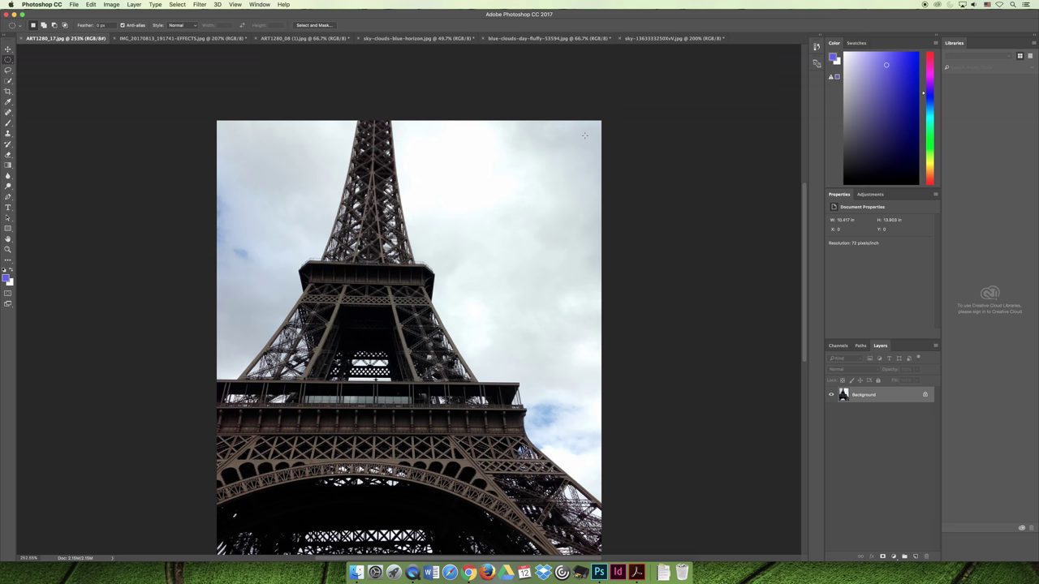
drag(584, 135, 219, 473)
scroll(637, 251, up, 3)
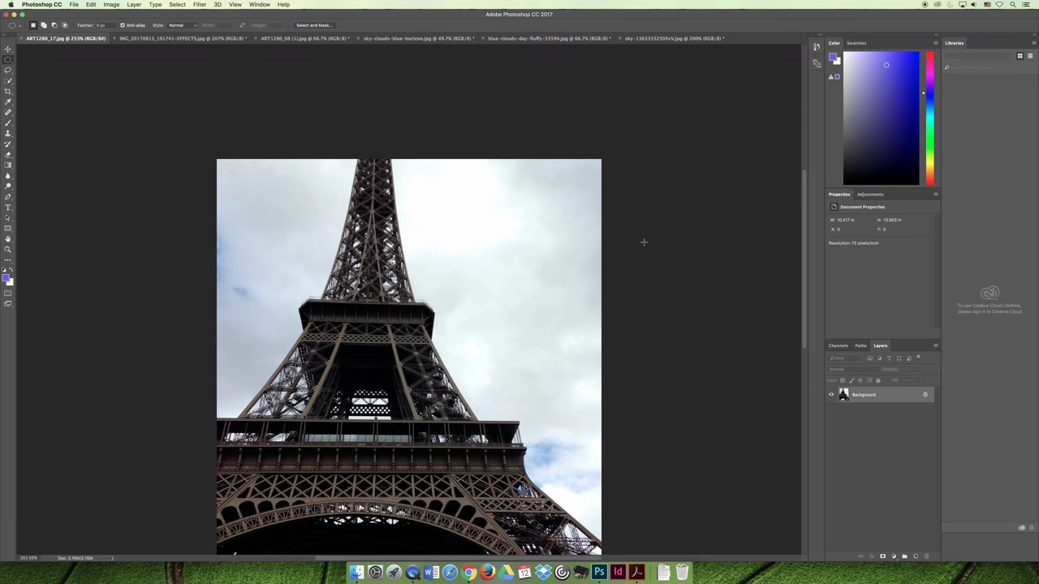
drag(592, 168, 228, 466)
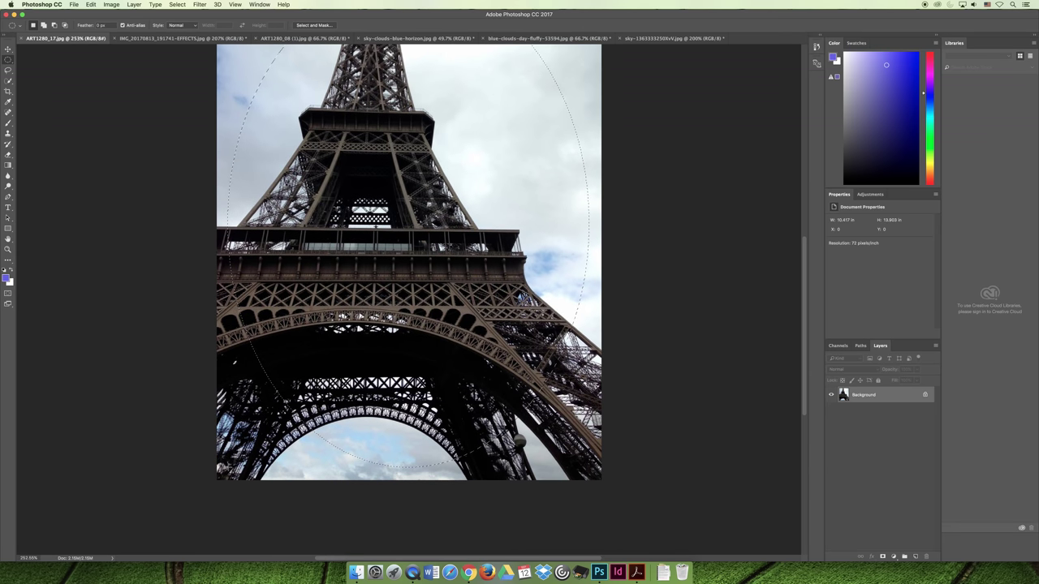
key(super+minus)
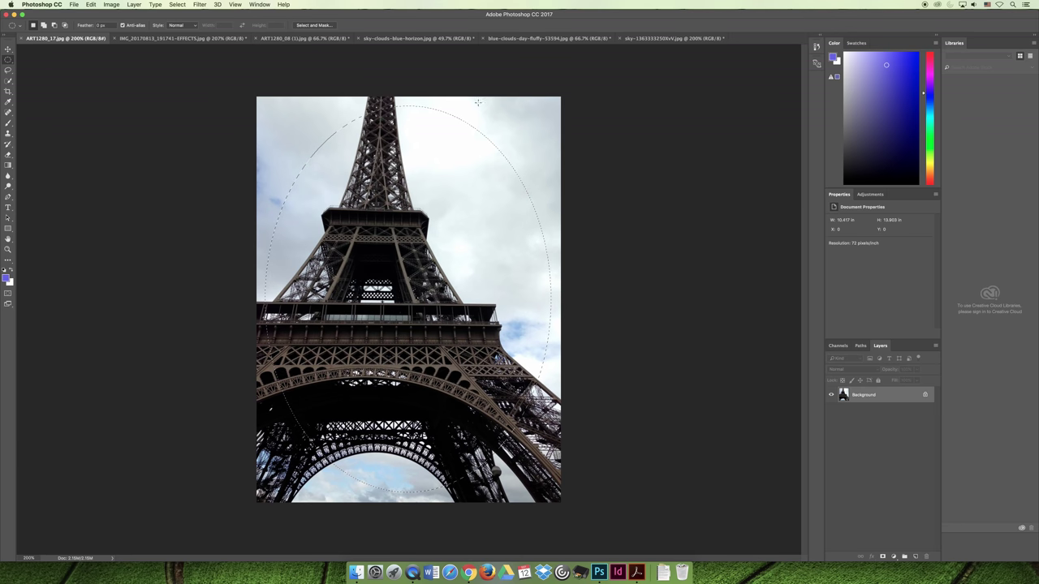
- Invert the selection so the area outside the oval is selected
click(176, 4)
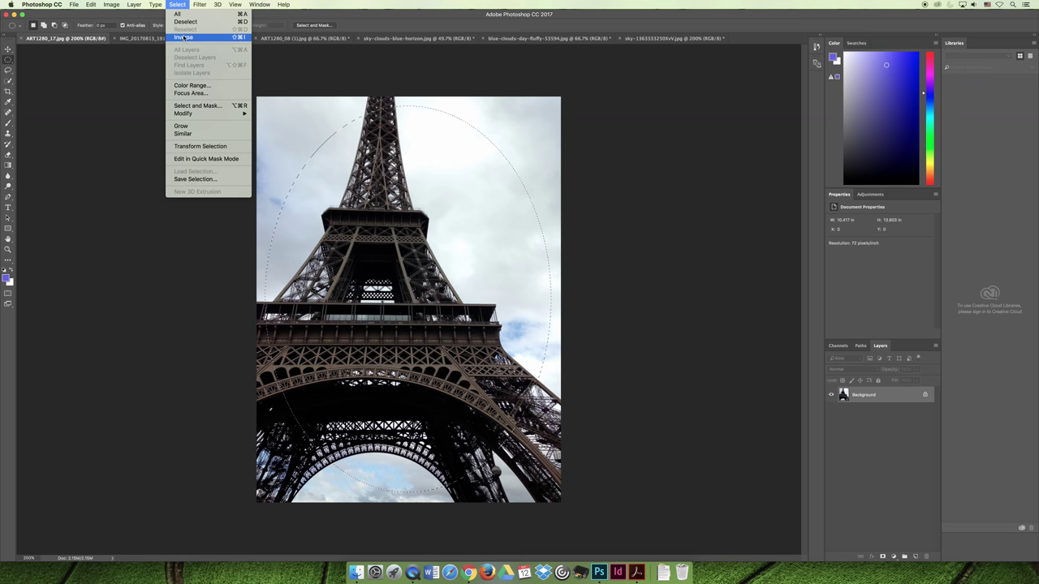
click(183, 37)
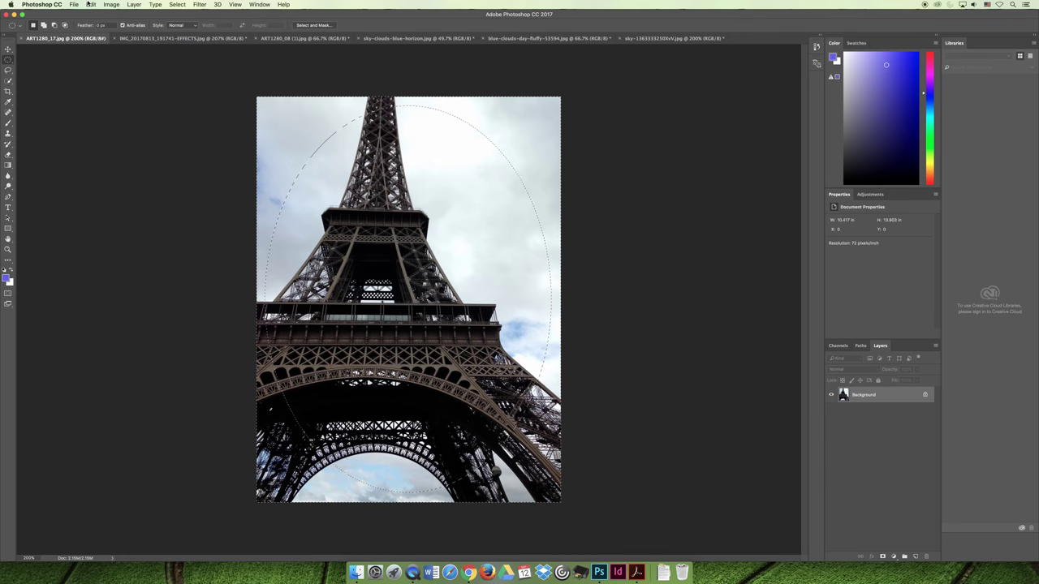
click(91, 4)
click(113, 134)
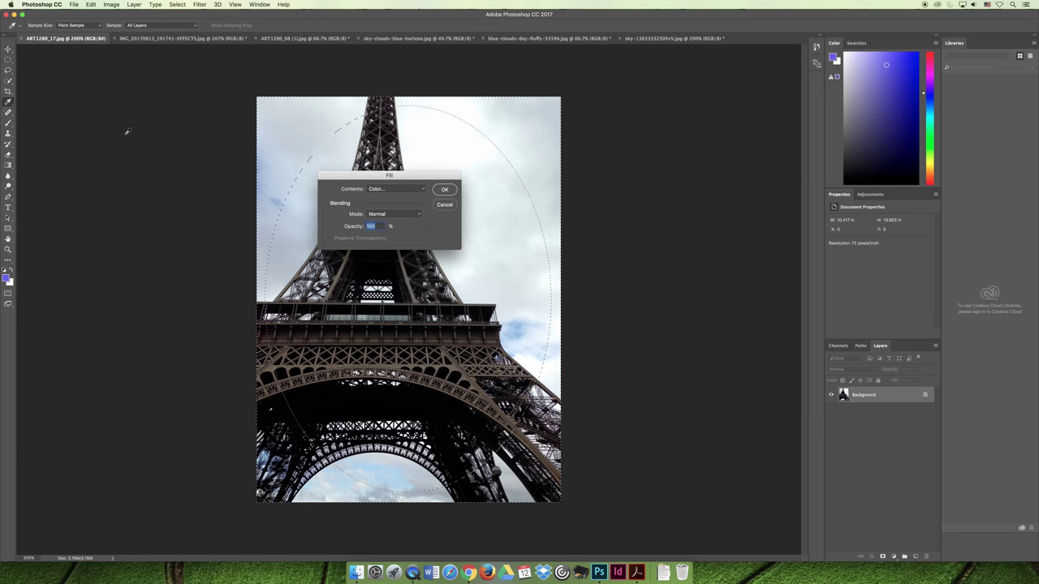
click(445, 204)
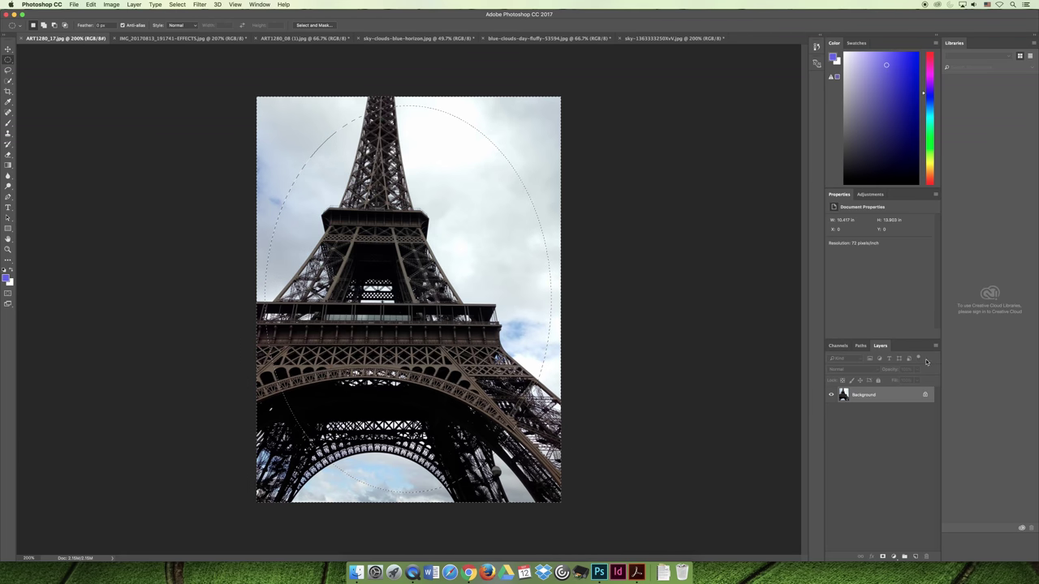
- Duplicate the Background layer as Background copy
right_click(865, 395)
click(891, 411)
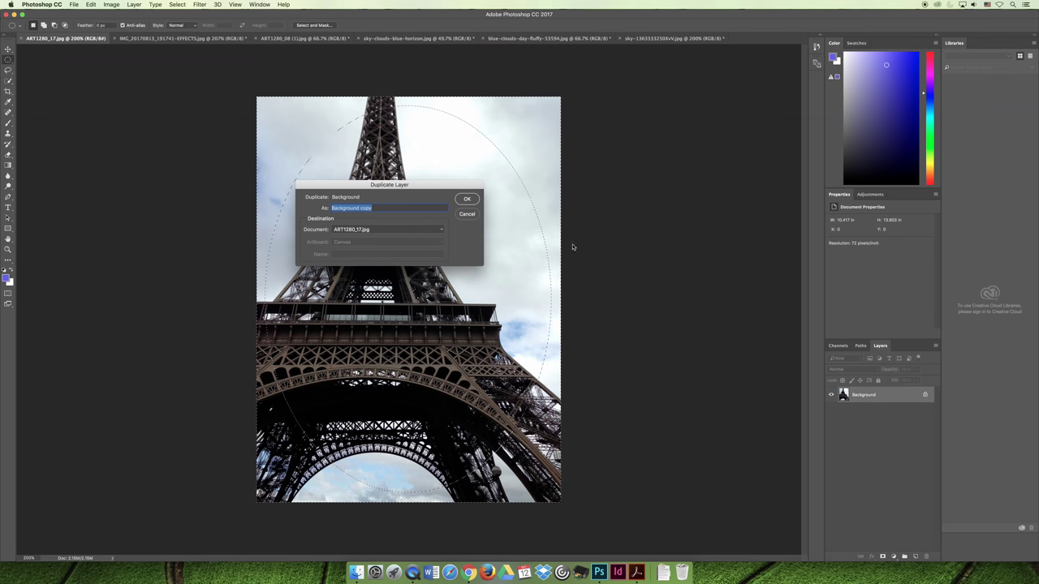
click(460, 198)
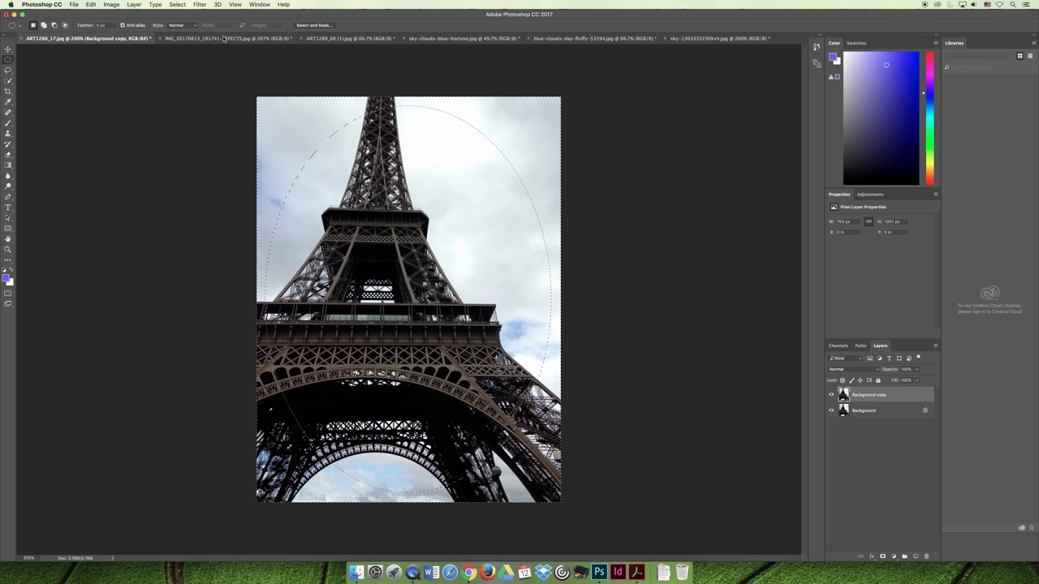
- Fill the area outside the oval with solid red using Edit > Fill with a custom colour
click(90, 4)
click(110, 134)
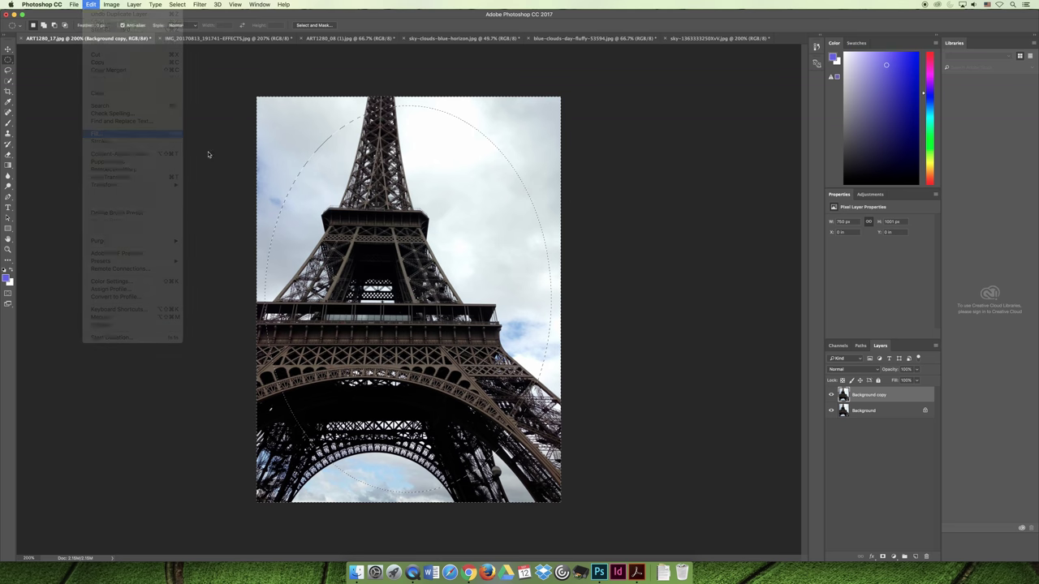
click(395, 188)
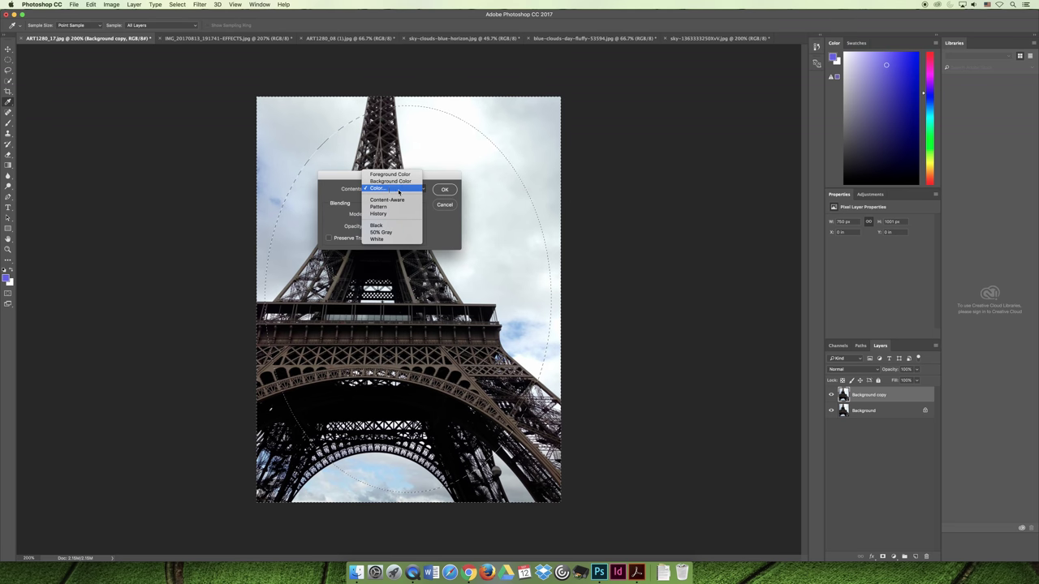
click(388, 189)
click(470, 162)
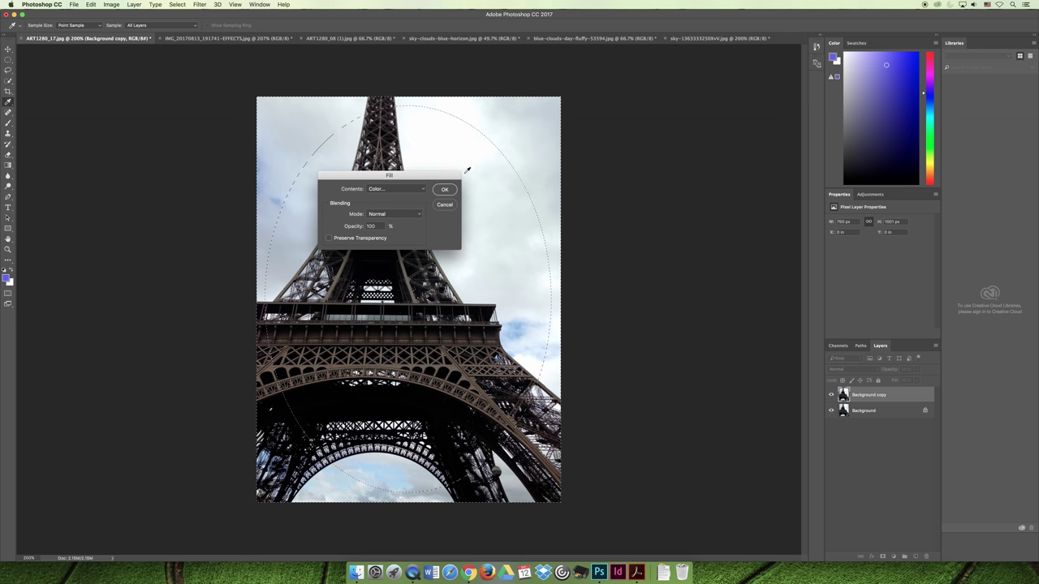
click(448, 187)
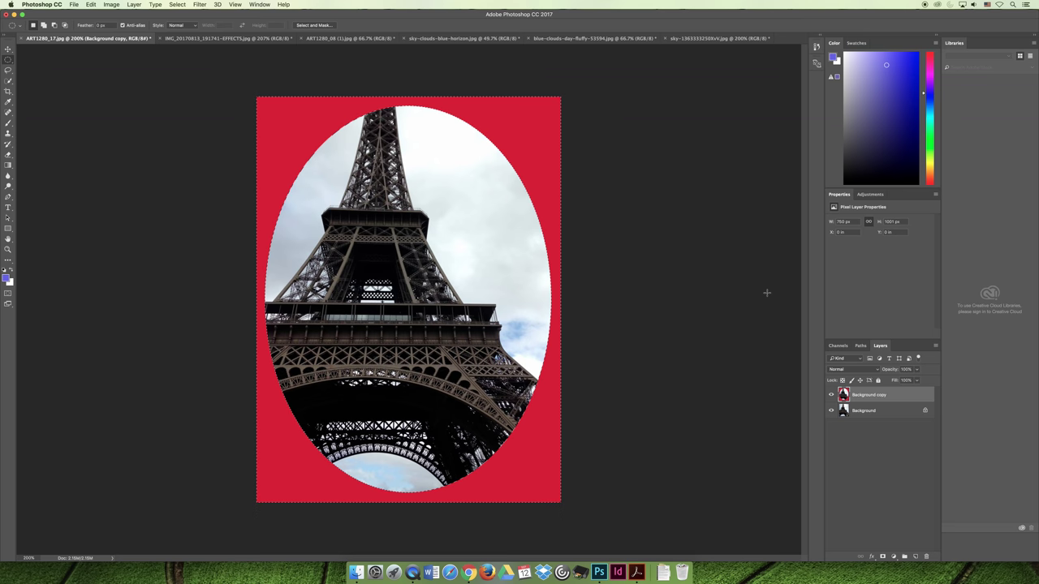
click(872, 556)
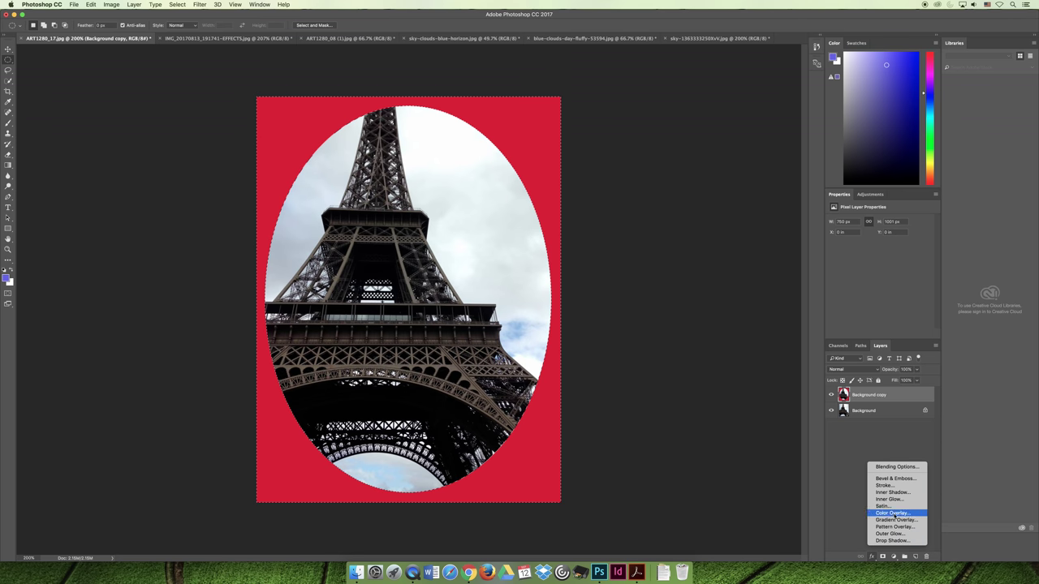
- Try Bevel & Emboss with Contour and Stroke, then undo the red fill and float the Layers panel
click(893, 479)
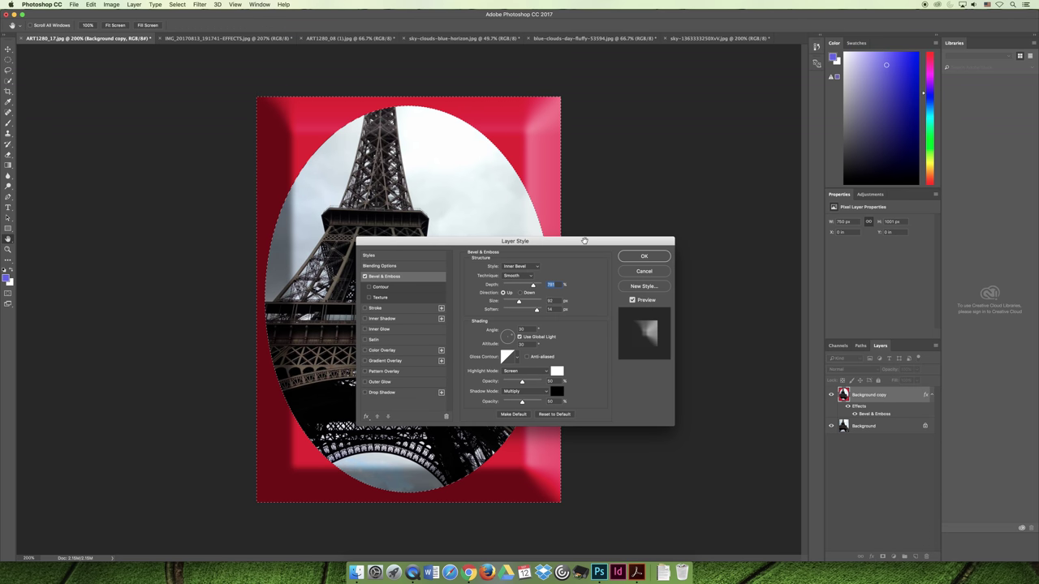
drag(502, 240, 759, 112)
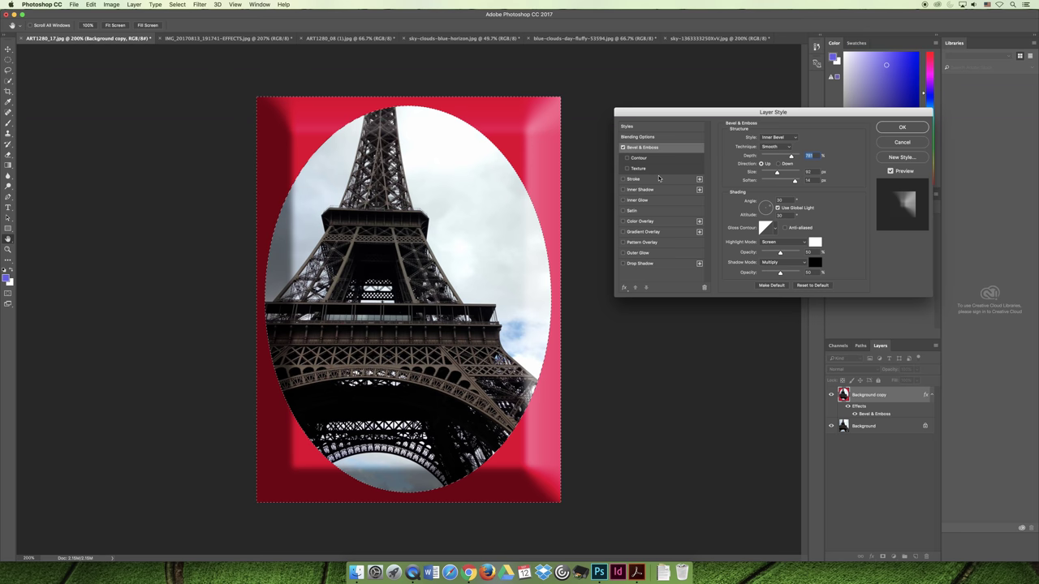
click(626, 158)
click(623, 179)
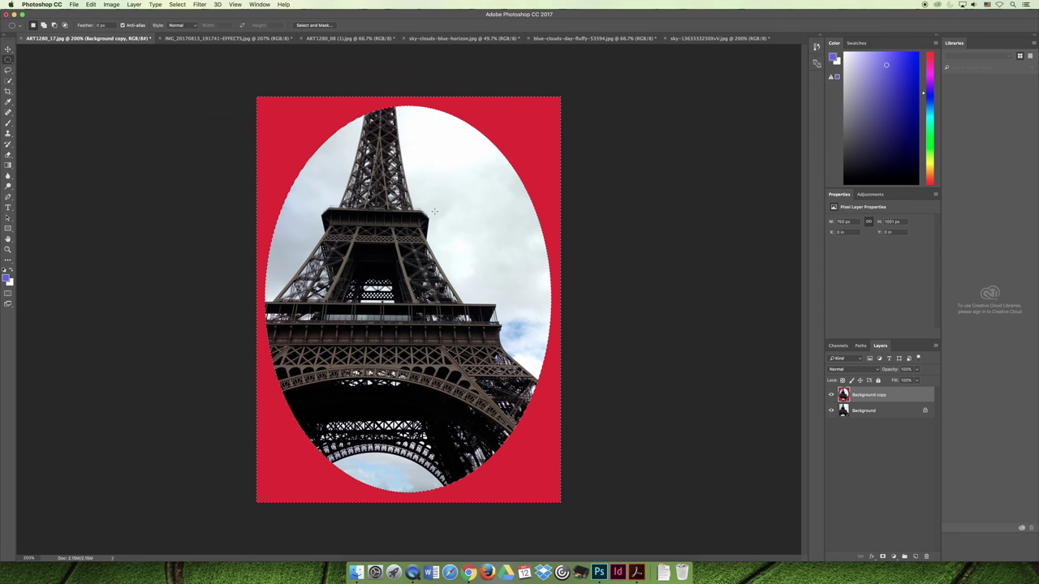
key(super+z)
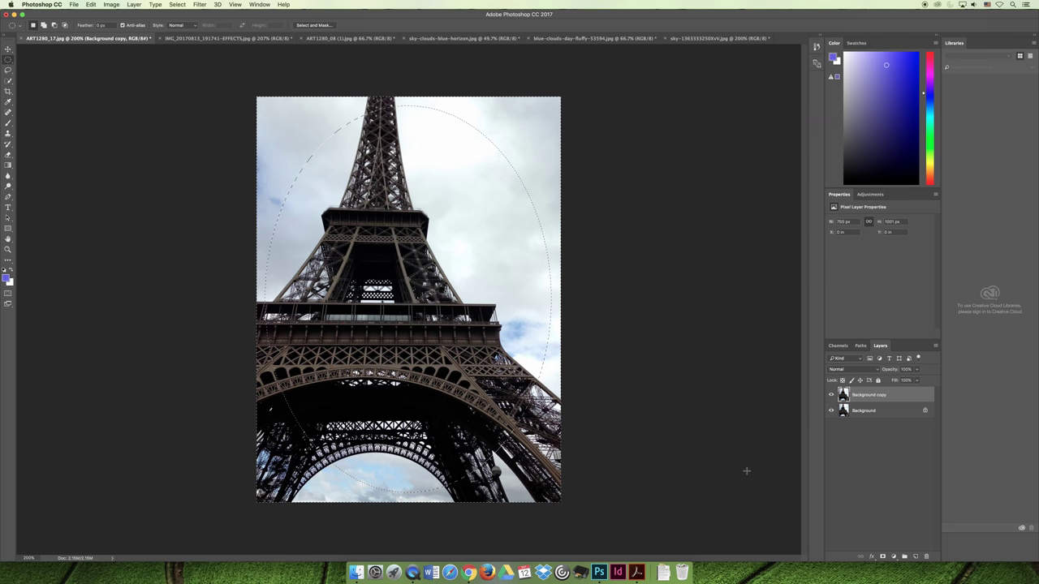
drag(879, 346, 605, 160)
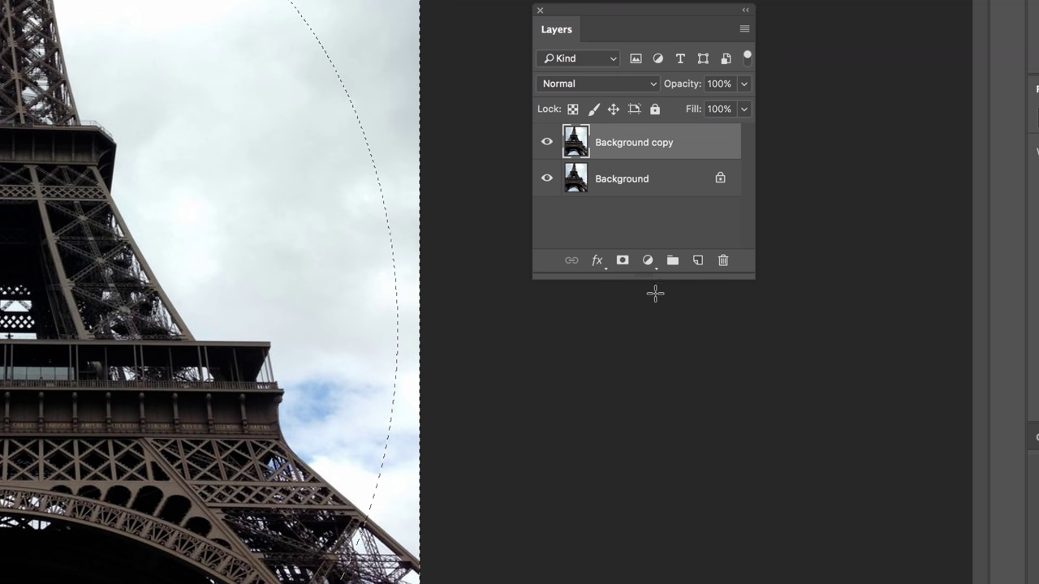
- Add a trial Black & White adjustment layer, then undo it to keep the photo in colour
click(648, 260)
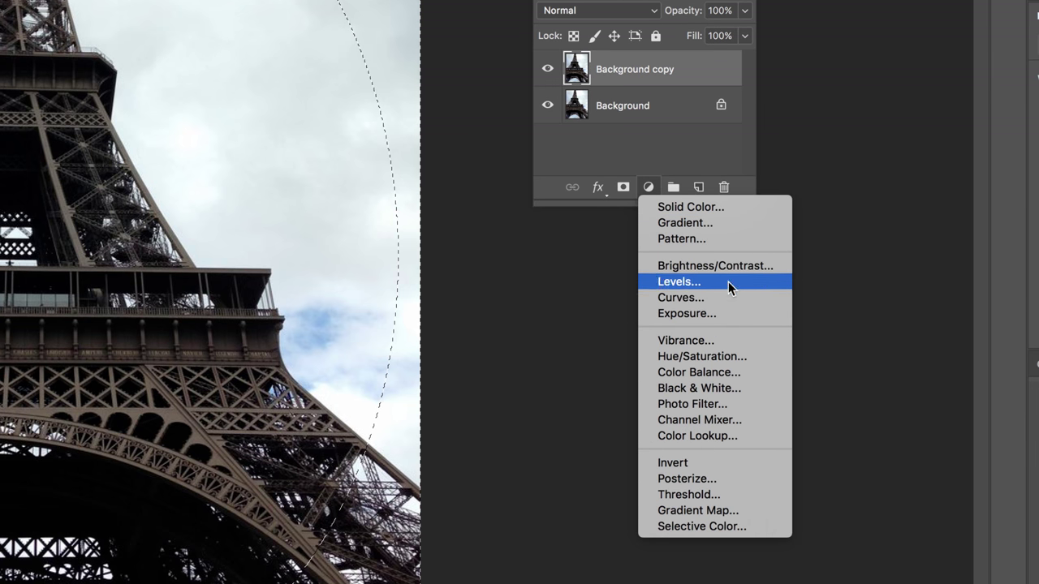
click(733, 389)
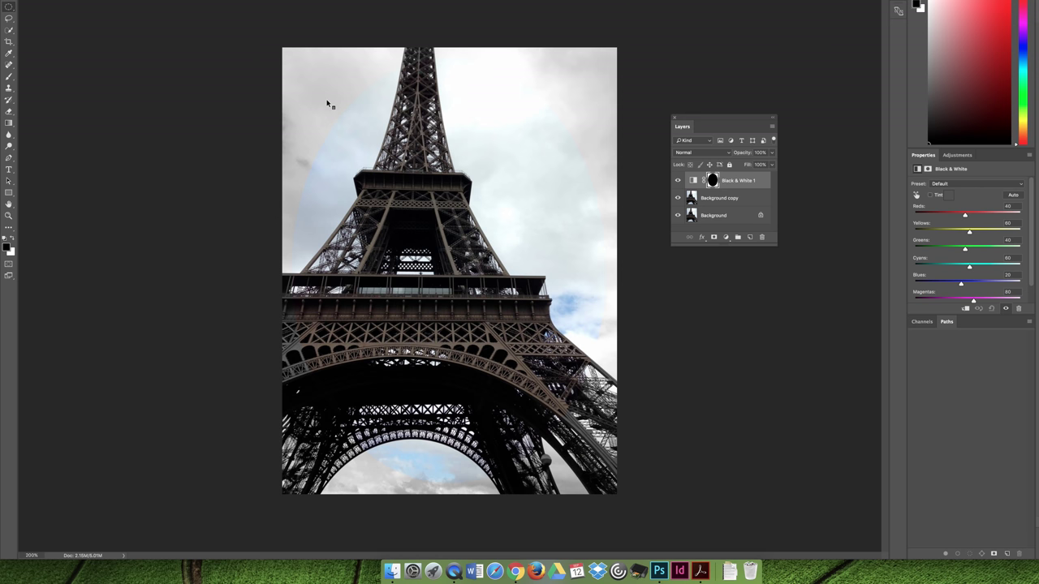
key(super+z)
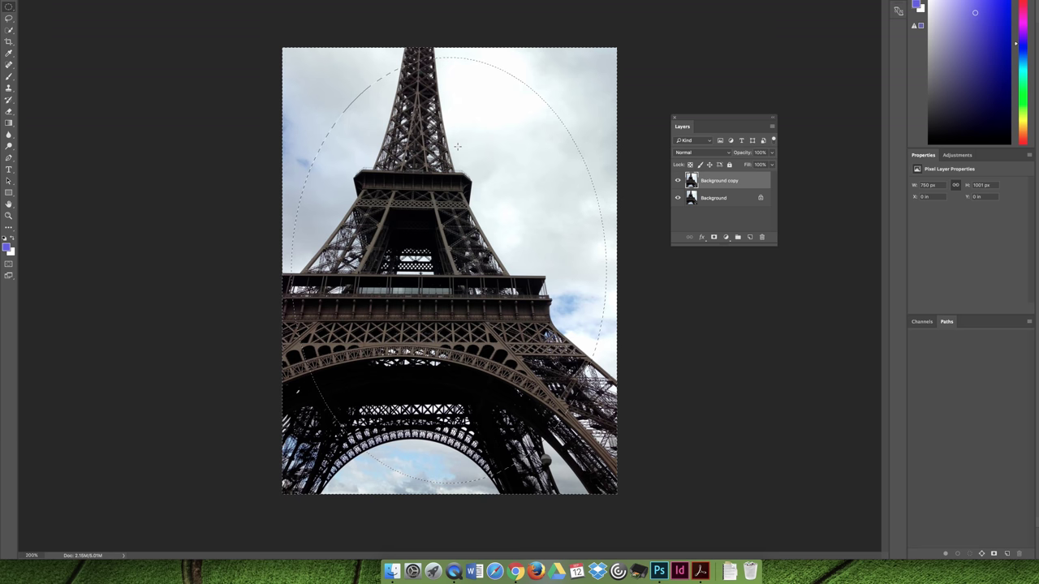
- Add a Levels adjustment layer and float its Properties panel below the Layers list
click(726, 237)
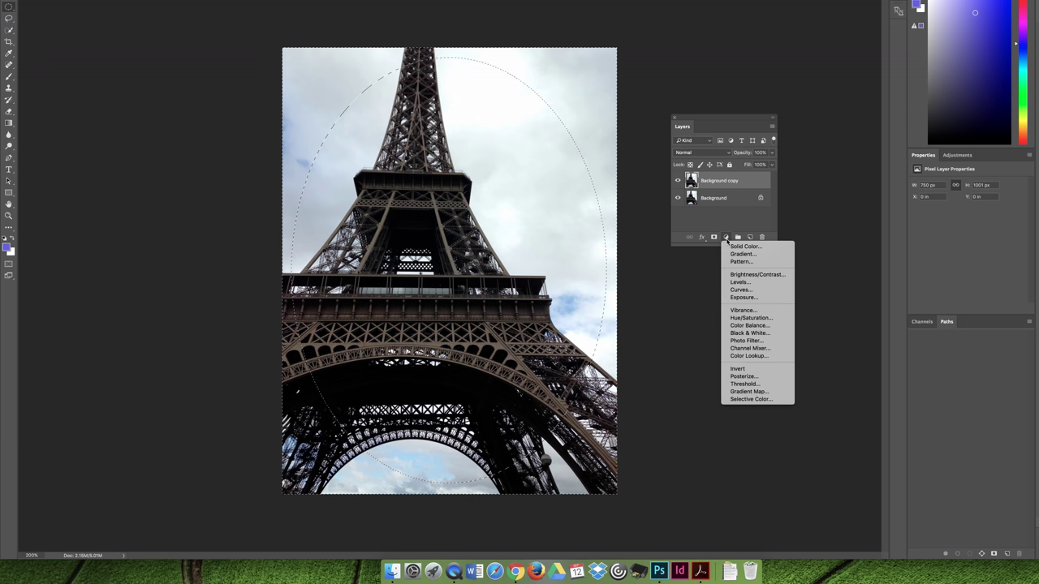
click(748, 283)
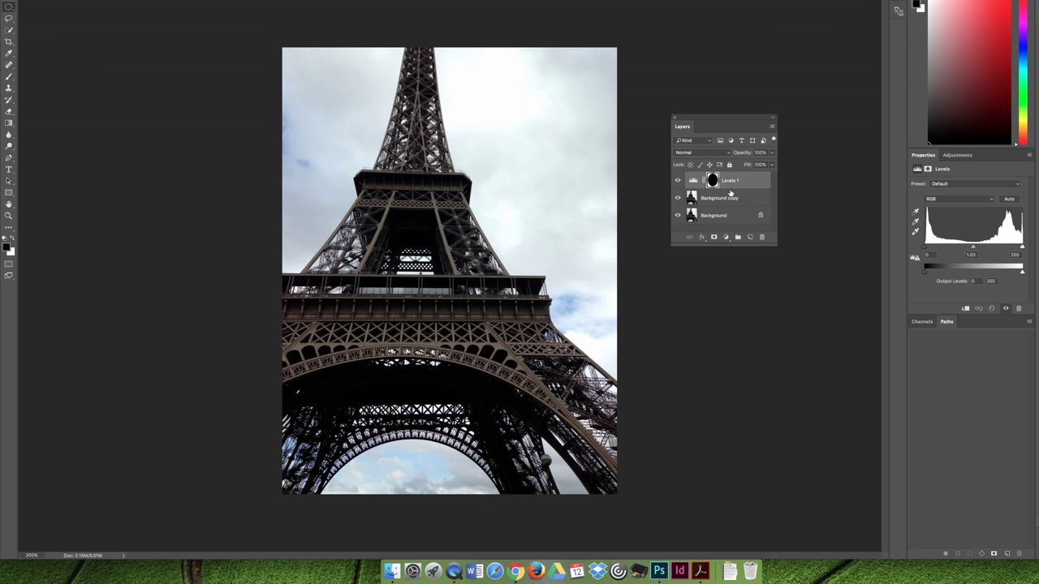
drag(923, 155, 686, 269)
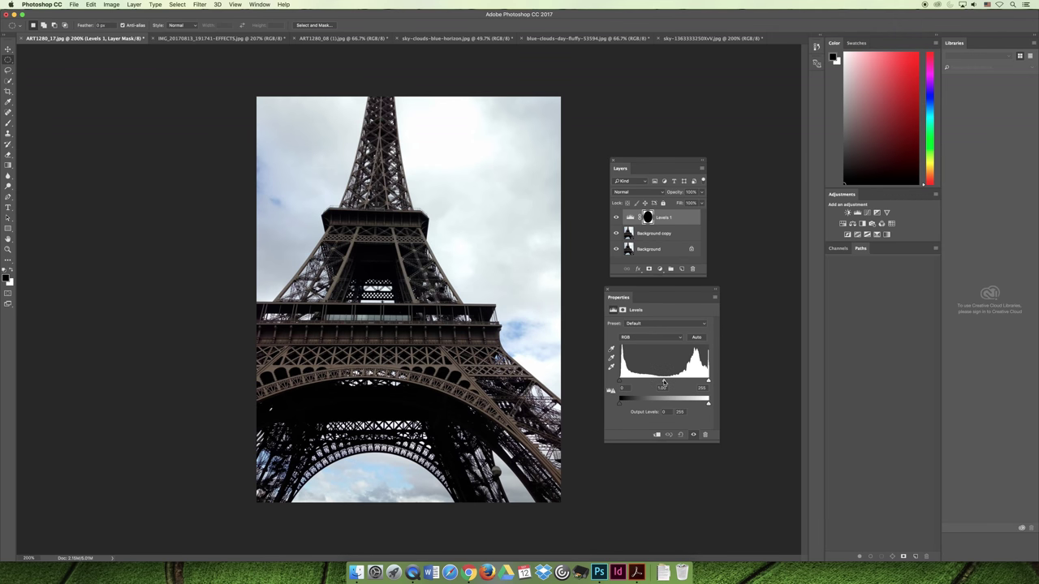
- Darken the area outside the oval by setting the Levels midtone input to 0.20
drag(663, 382, 699, 381)
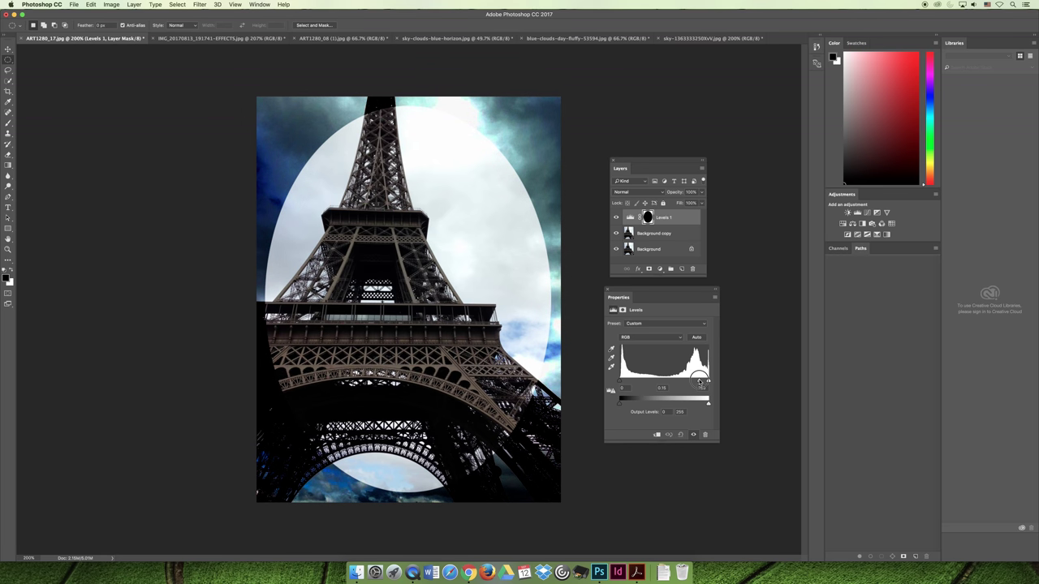
mouse_move(699, 382)
mouse_down()
mouse_move(634, 380)
mouse_move(703, 381)
mouse_up()
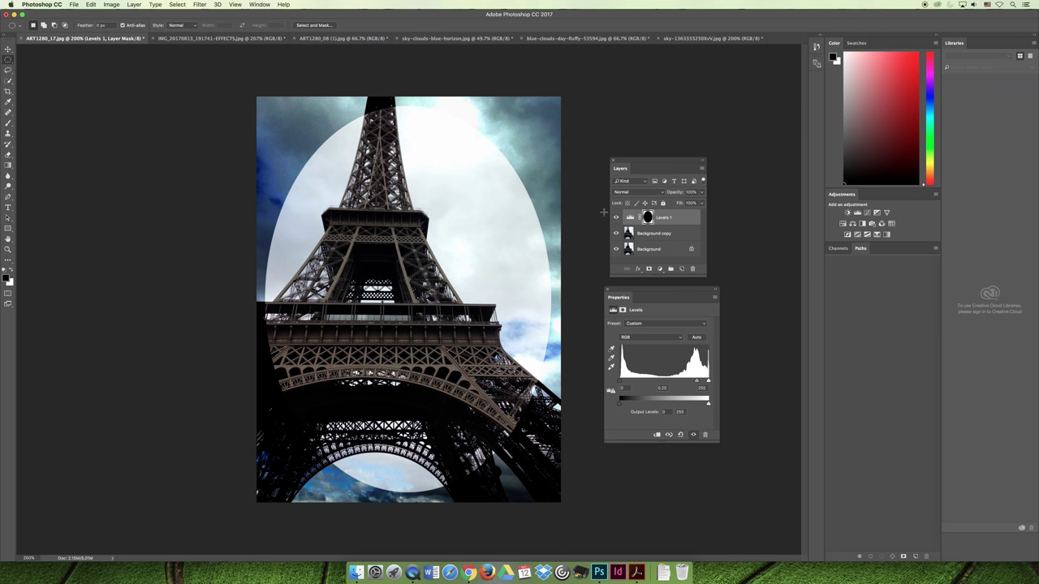
click(73, 4)
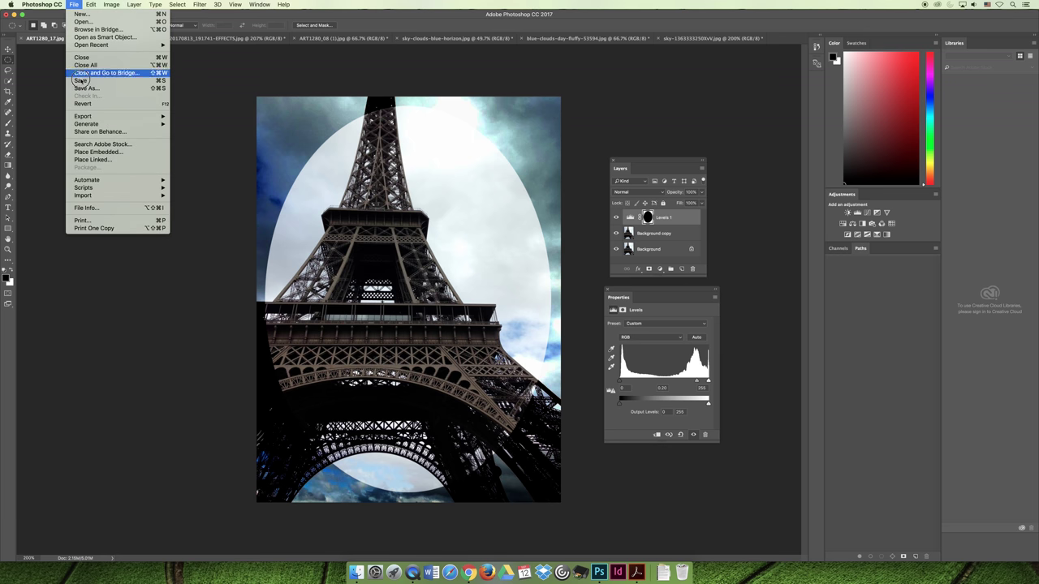
- Revert to the single-layer saved photo and draw a new oval selection over the tower
click(83, 102)
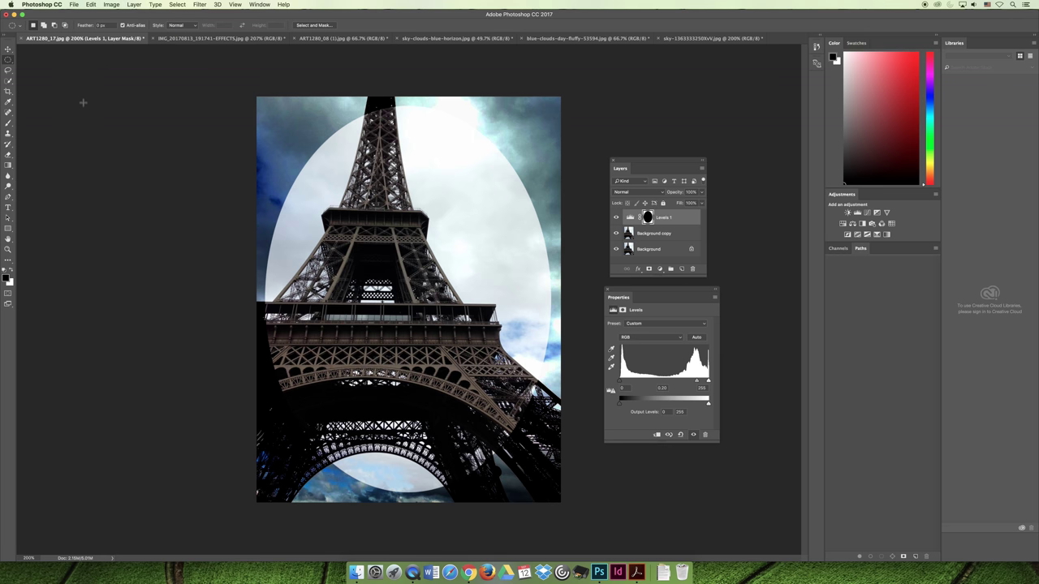
click(176, 4)
click(176, 4)
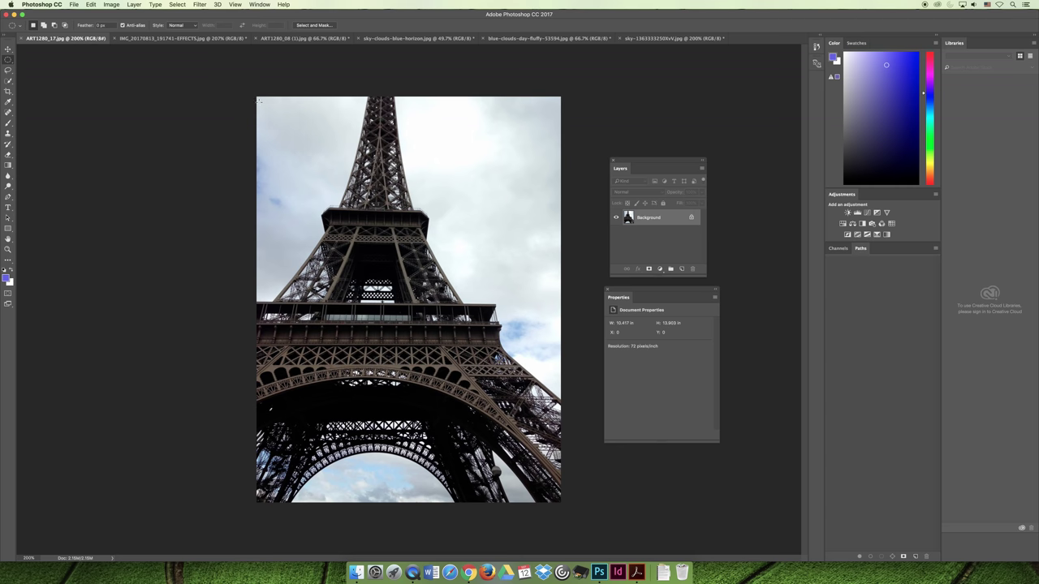
drag(264, 106, 551, 496)
right_click(658, 217)
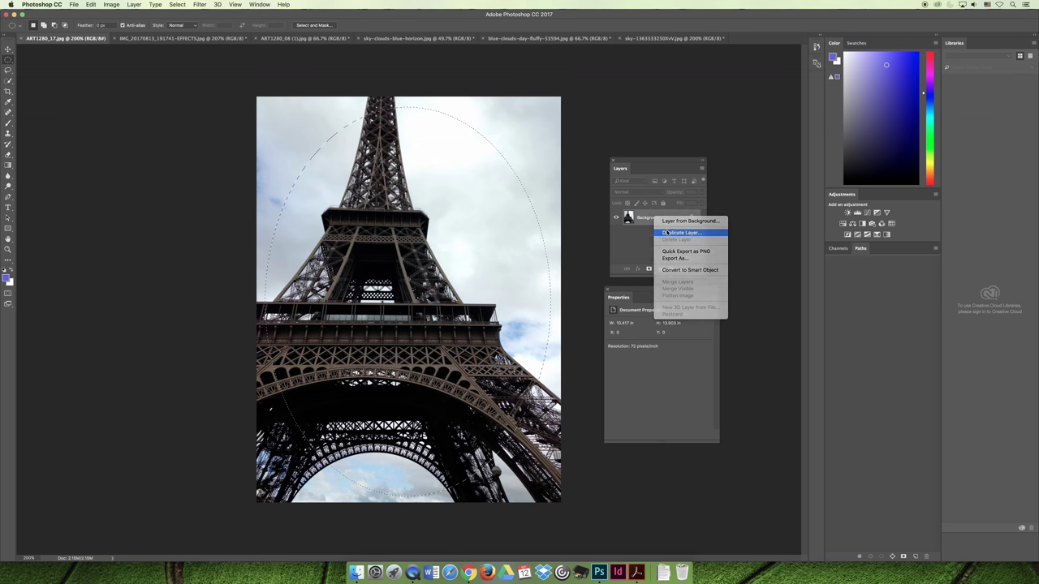
- Create a Background copy layer and delete the oval selection from it, leaving a transparent hole
click(675, 233)
click(468, 199)
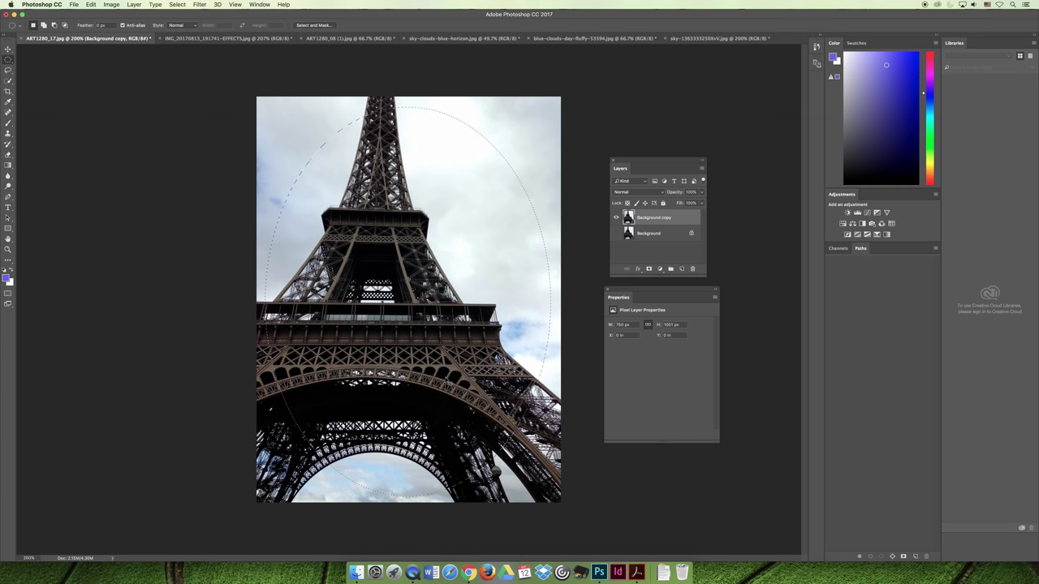
key(Delete)
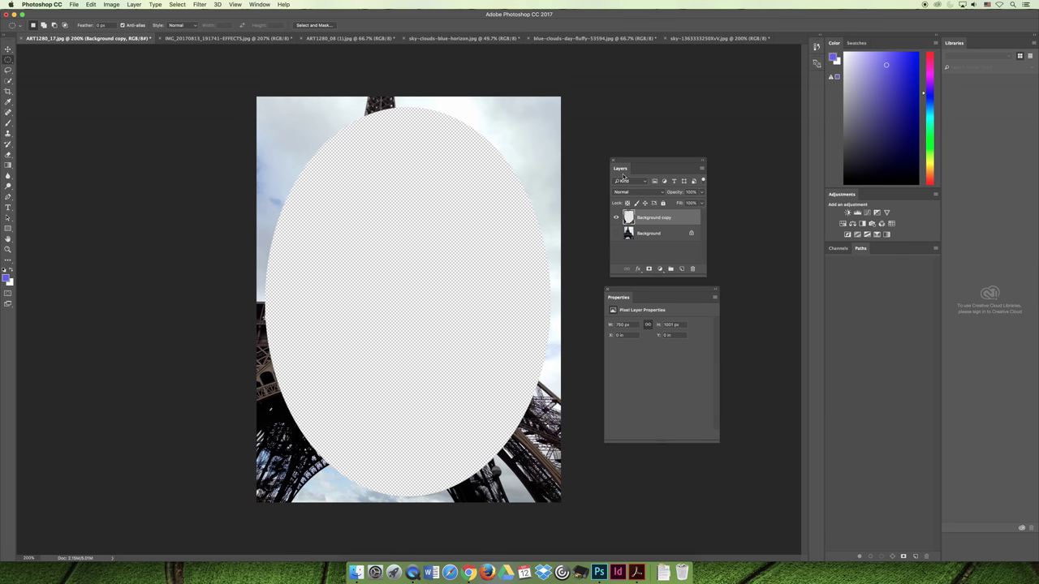
- Add a new empty layer above Background and select the whole canvas
click(650, 236)
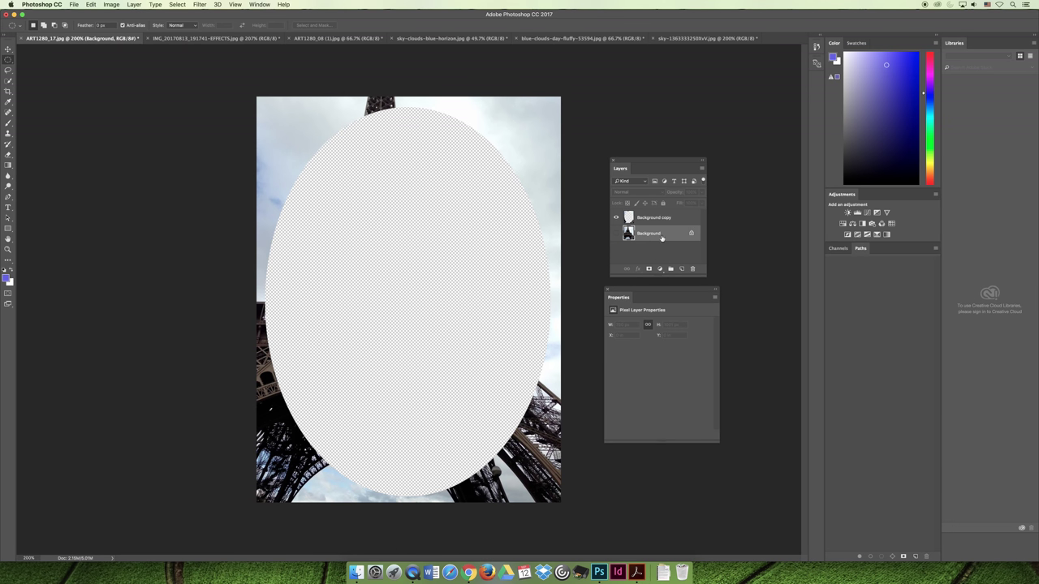
click(681, 268)
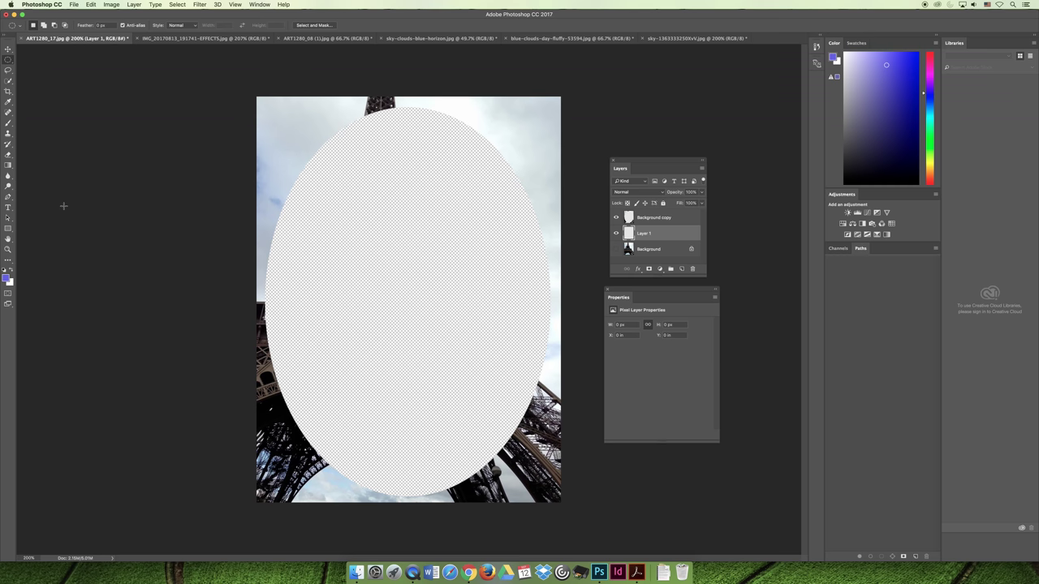
key(super+a)
- Fill the new layer with light blue sampled from the sky, then switch to the Chrome course page
click(91, 4)
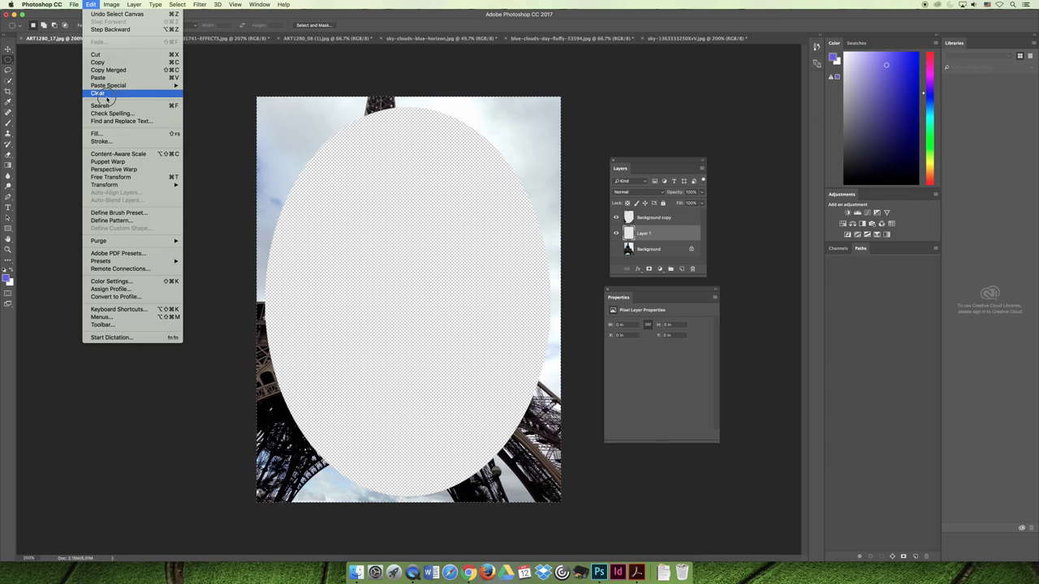
click(97, 134)
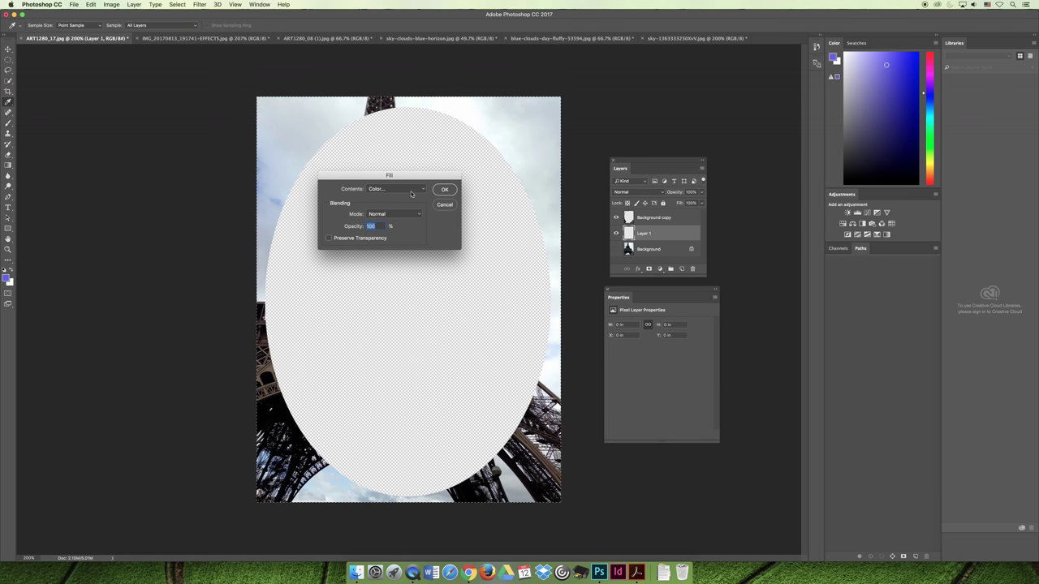
click(411, 193)
click(405, 190)
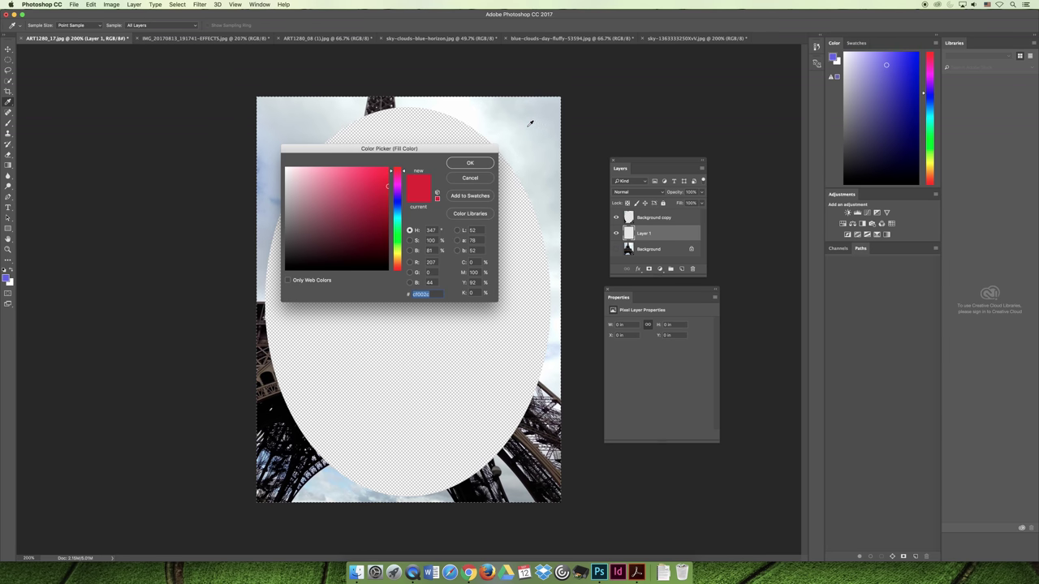
click(264, 161)
click(470, 162)
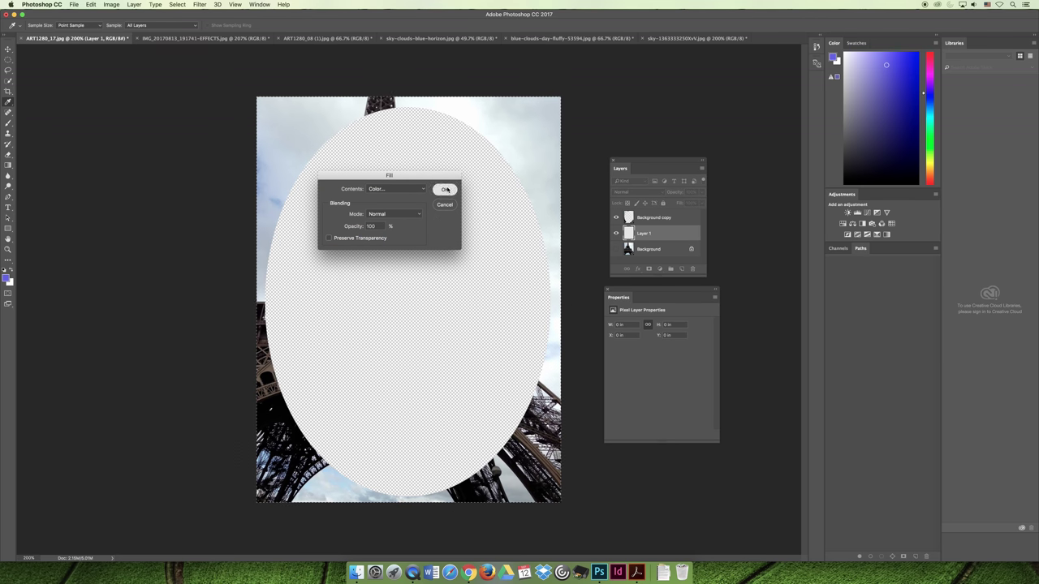
click(445, 190)
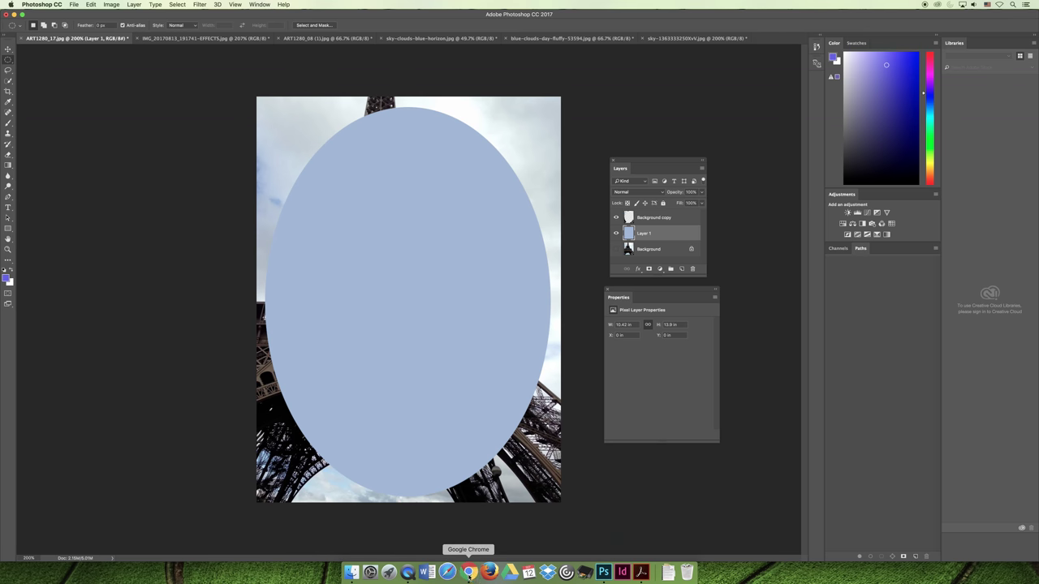
click(468, 573)
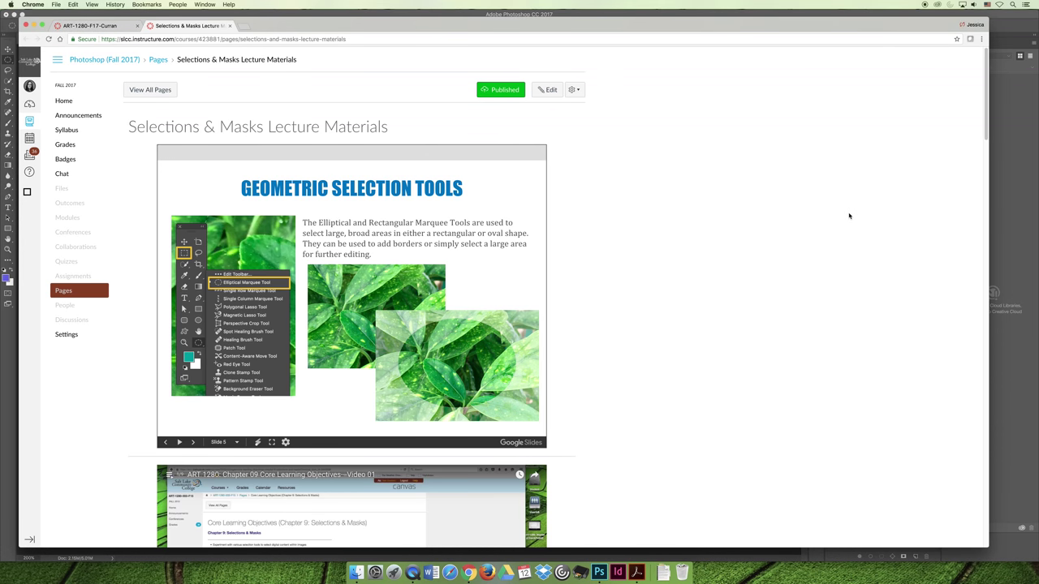